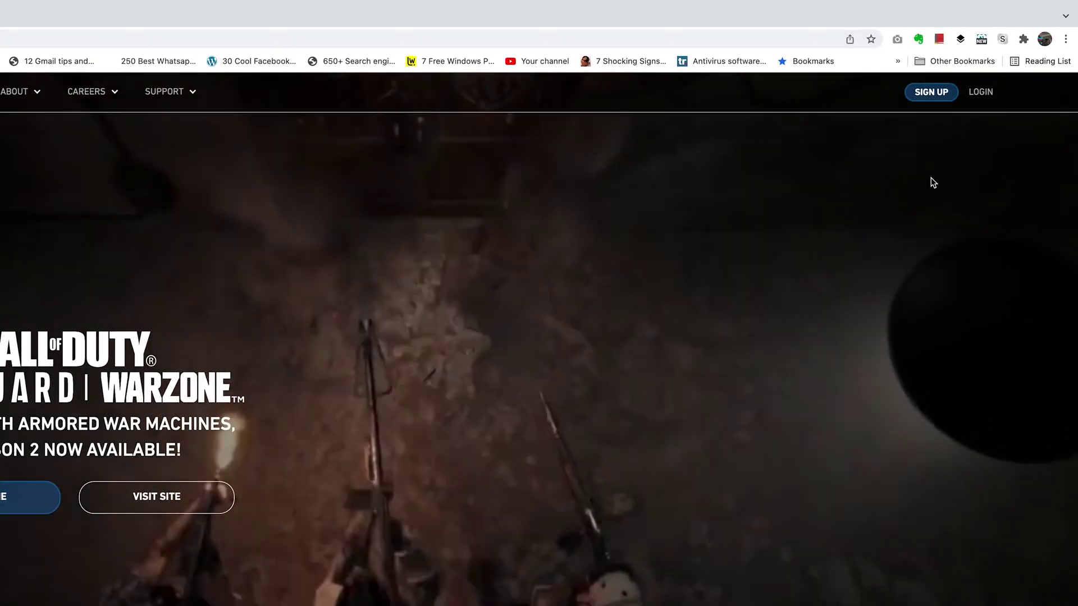
# - Log in to the Activision account, passing the 'I'm not a robot' reCAPTCHA check
pyautogui.click(980, 91)
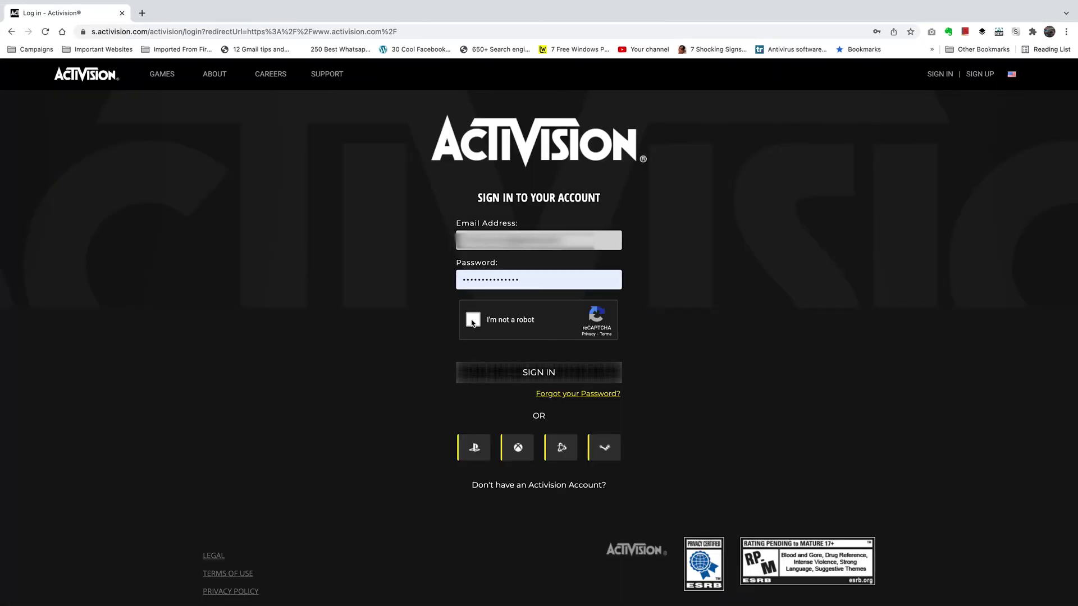
pyautogui.click(472, 321)
pyautogui.click(541, 375)
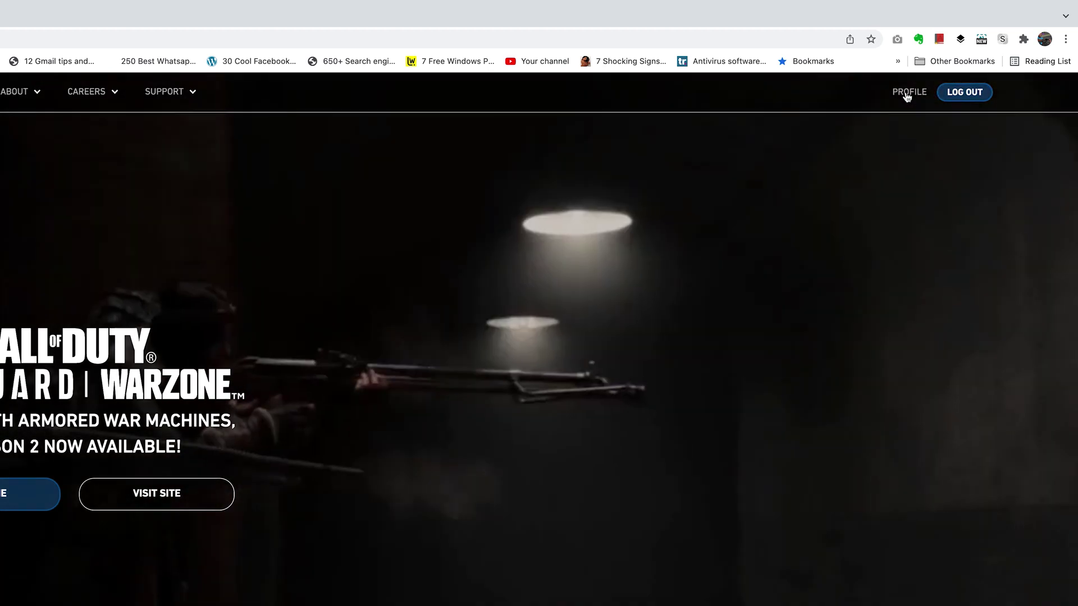
# - From the profile, start linking Steam and request the account verification code by email
pyautogui.click(906, 93)
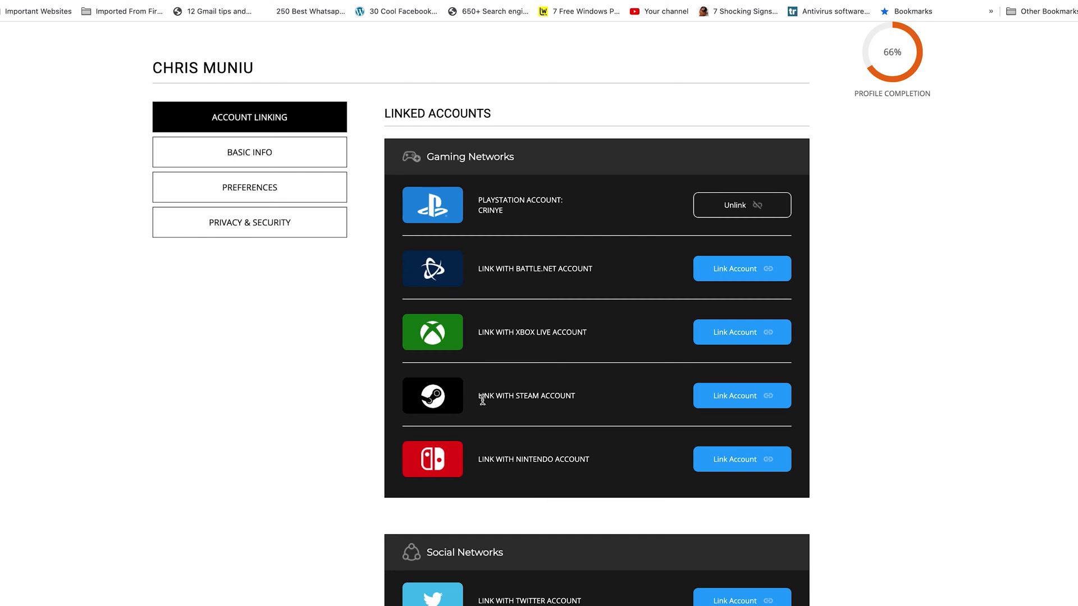
pyautogui.click(749, 401)
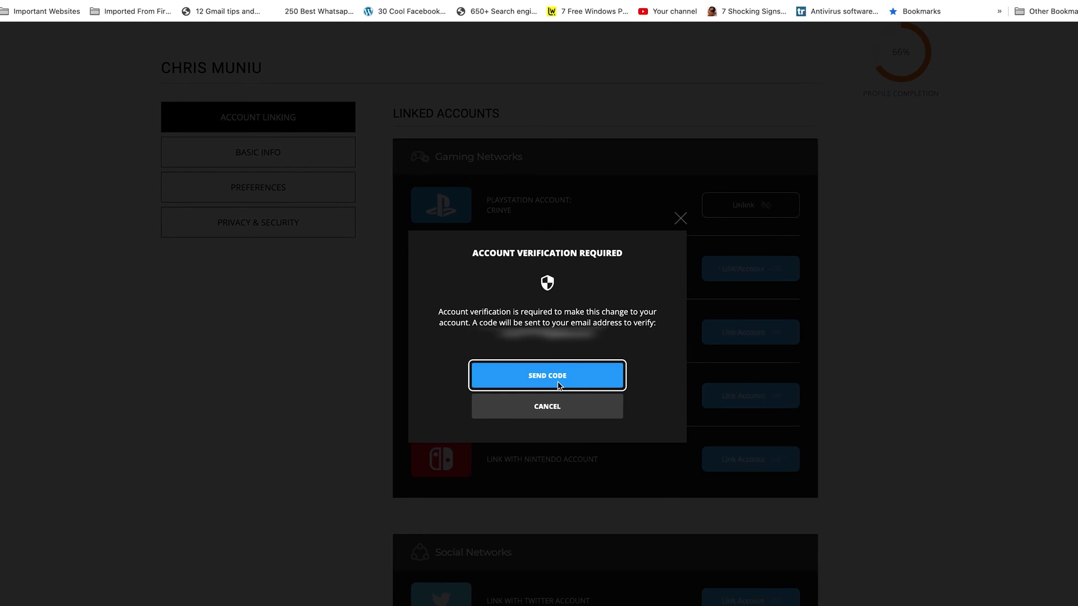
pyautogui.click(540, 376)
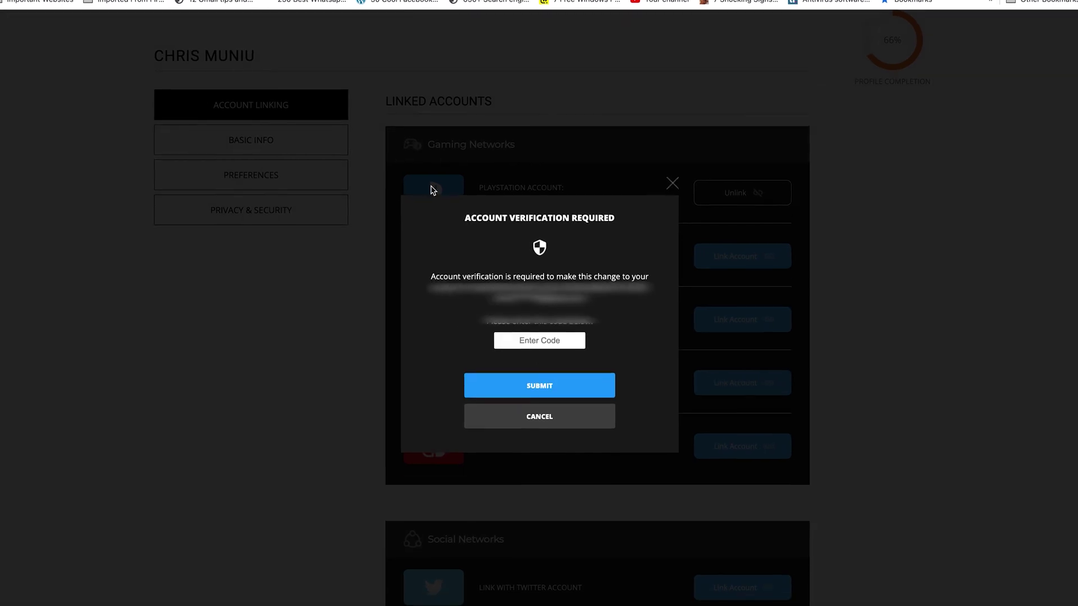
pyautogui.click(132, 23)
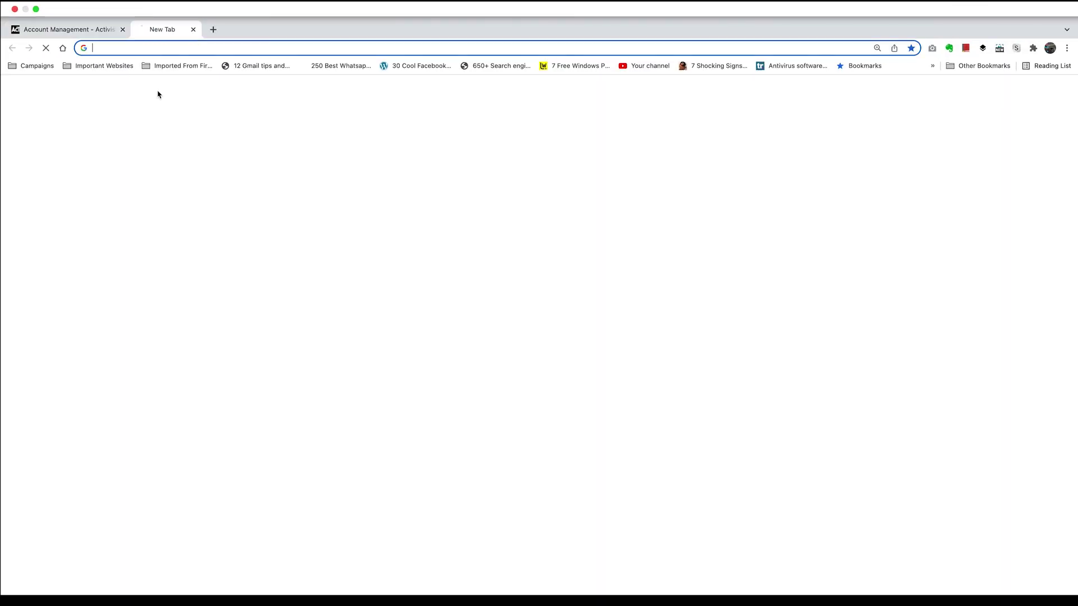
# - Open the Activision Account Verification Code email in Yahoo Mail
pyautogui.write('yahoo')
pyautogui.press('Return')
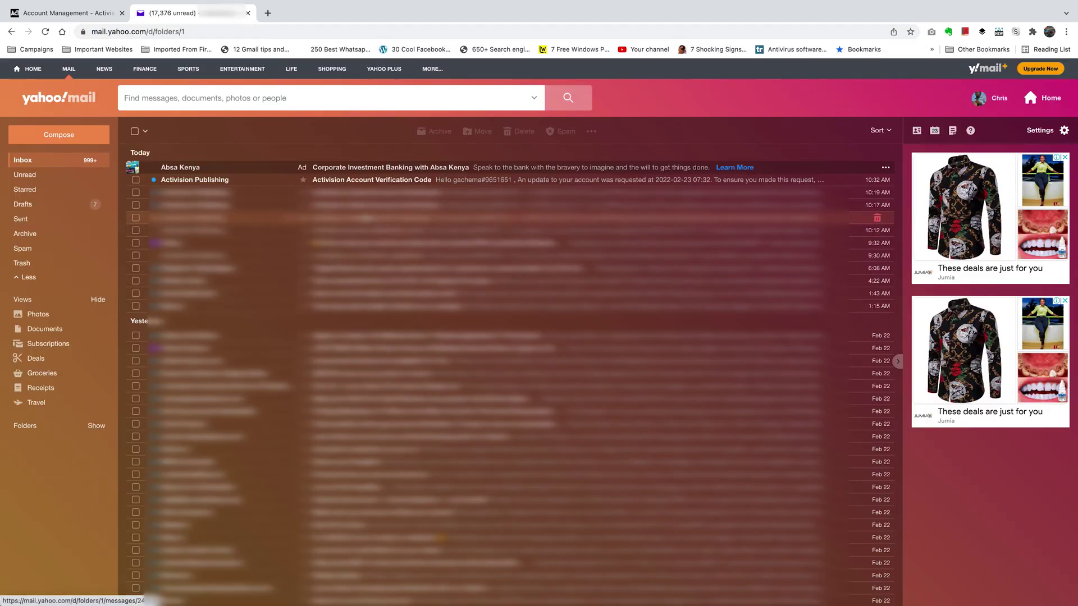
pyautogui.click(357, 181)
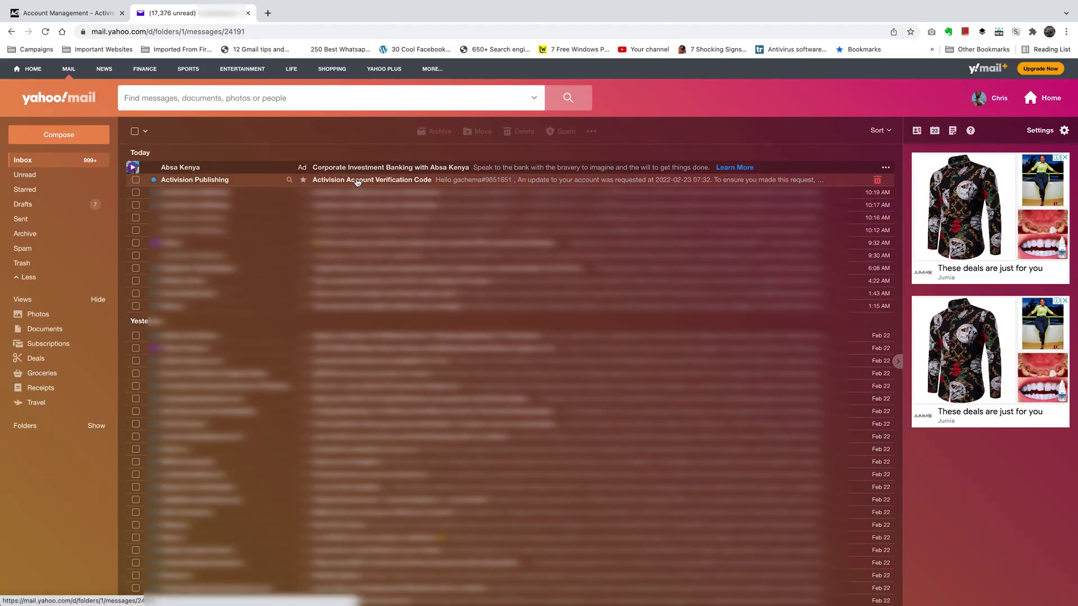
pyautogui.scroll(-3, 357, 182)
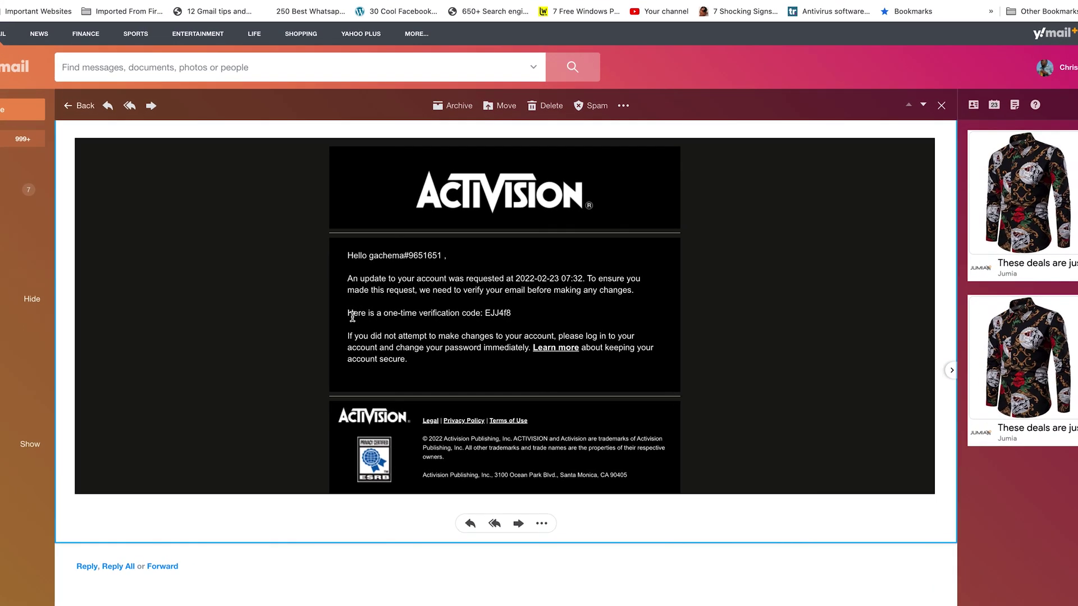
# - Copy the one-time verification code from the email
pyautogui.moveTo(522, 314); pyautogui.dragTo(483, 313)
pyautogui.rightClick(506, 312)
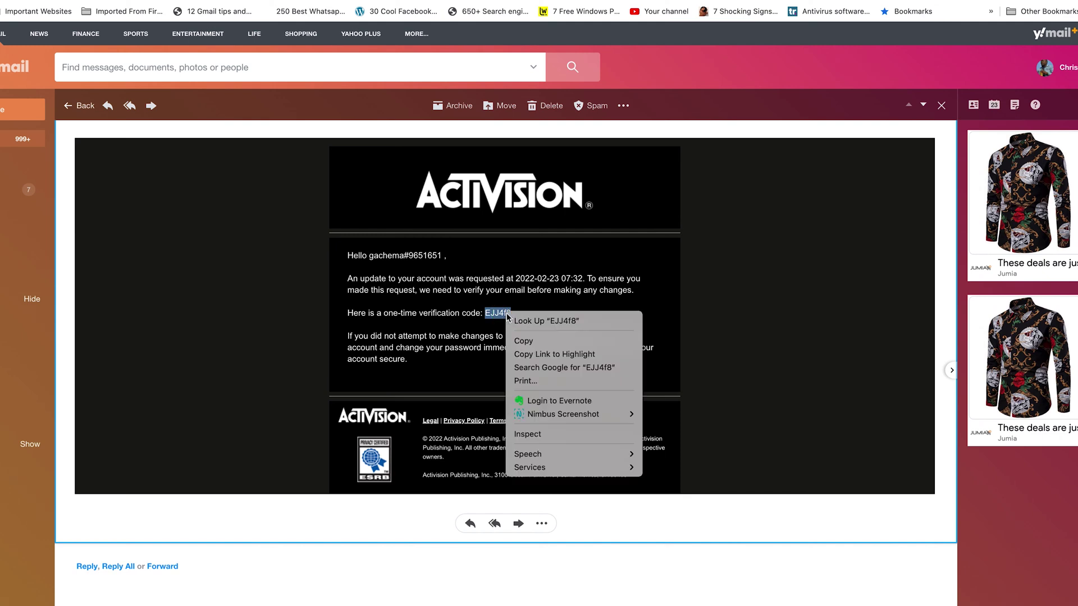
pyautogui.click(550, 341)
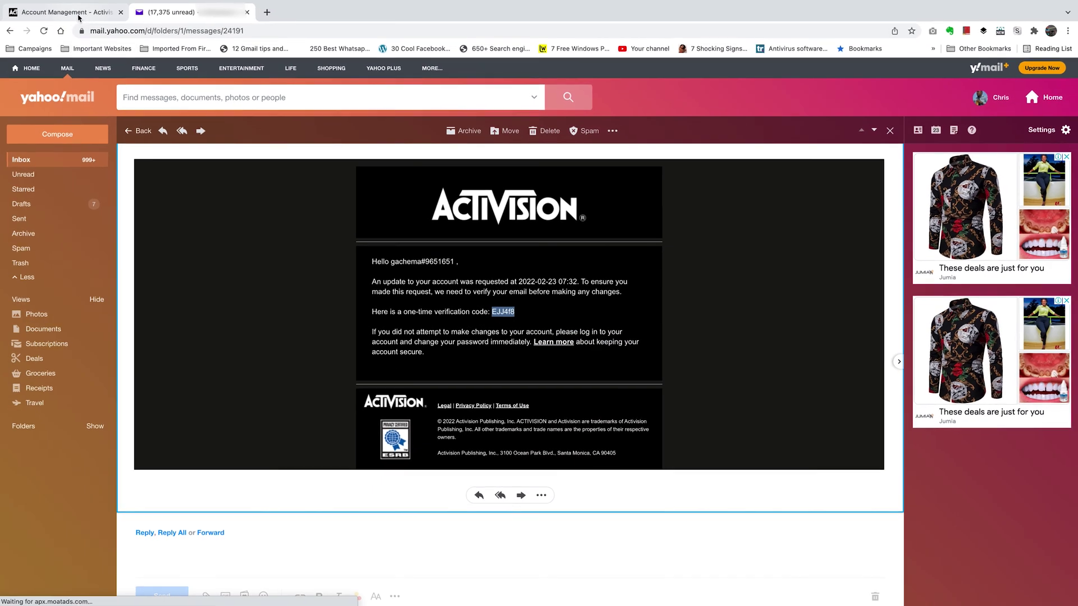
pyautogui.click(79, 15)
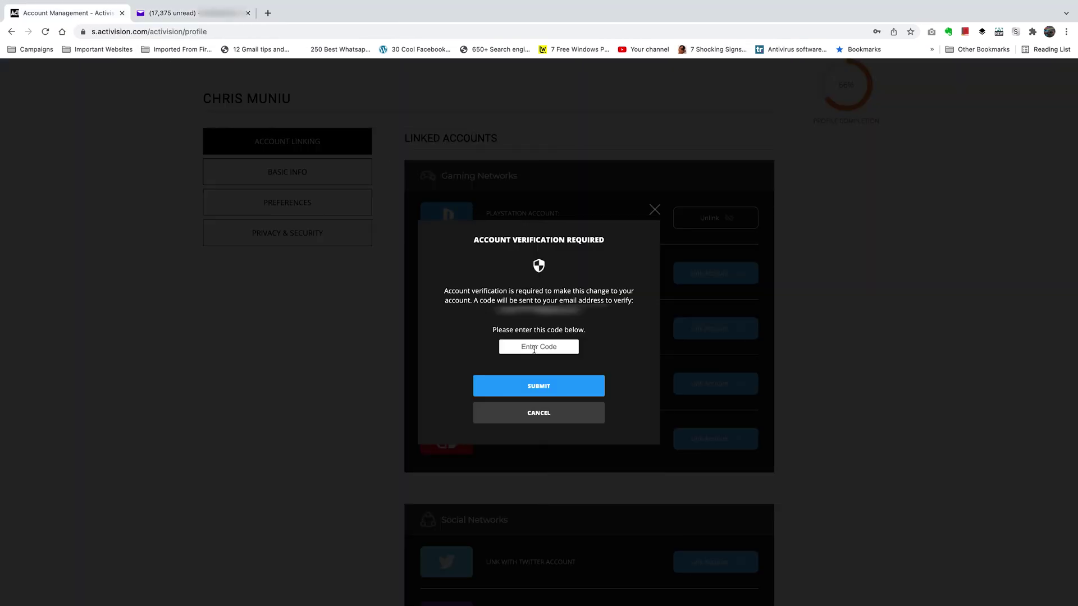
# - Paste and submit the emailed code, then choose Link Account for Steam
pyautogui.rightClick(535, 347)
pyautogui.click(552, 422)
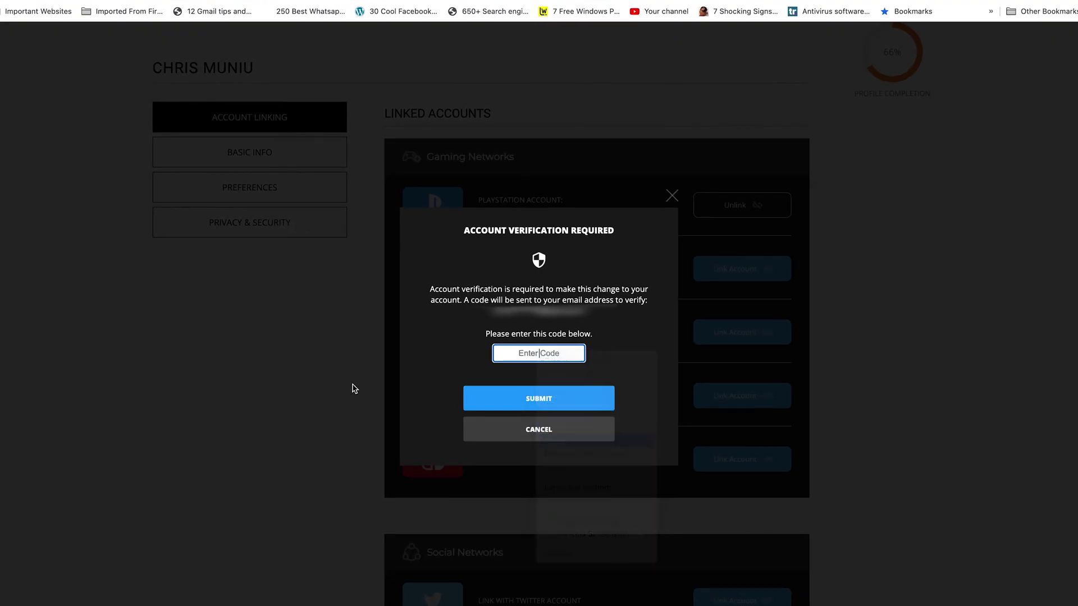
pyautogui.click(533, 397)
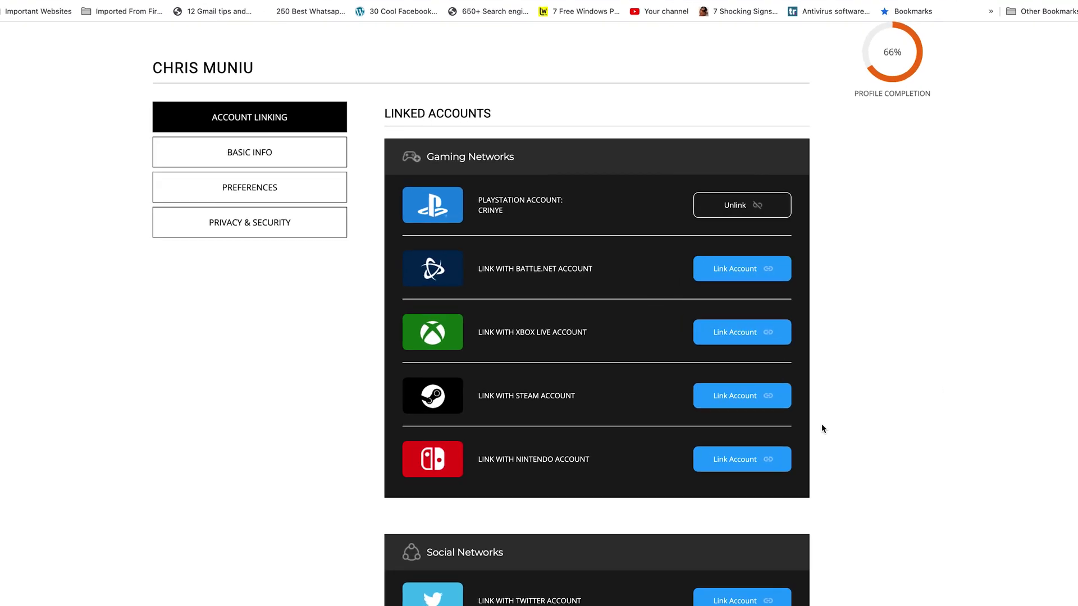
pyautogui.click(742, 398)
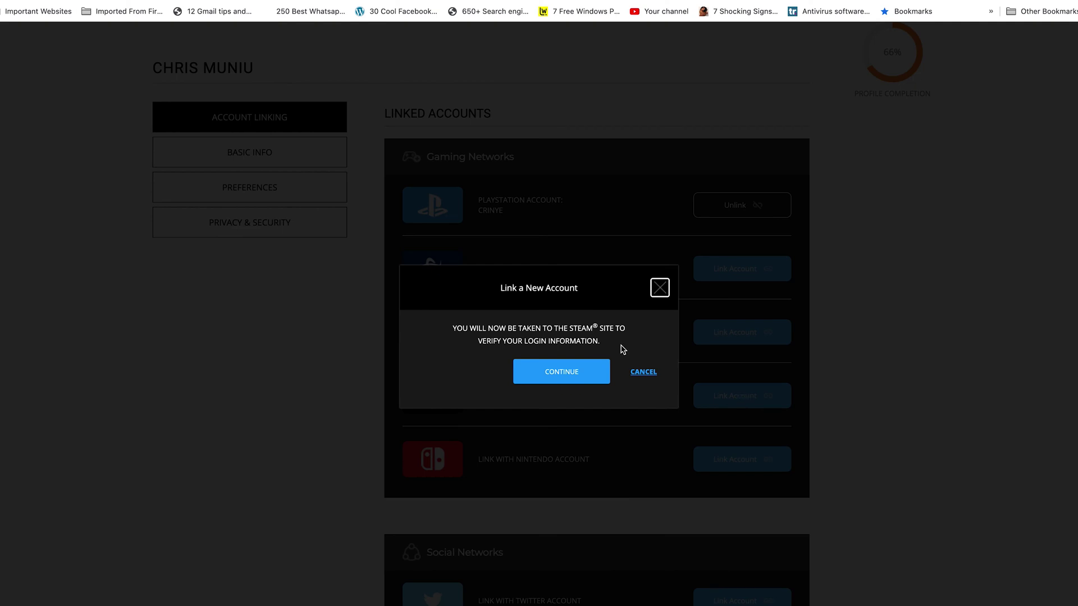
# - Continue to Steam and sign in, prompting a Steam Guard email code
pyautogui.click(557, 374)
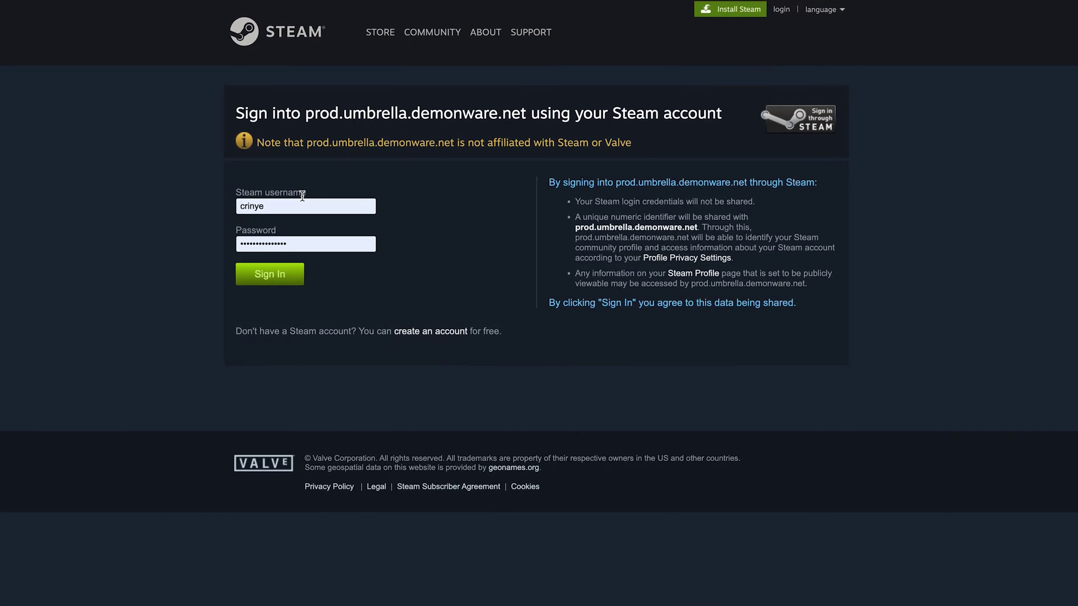
pyautogui.click(270, 277)
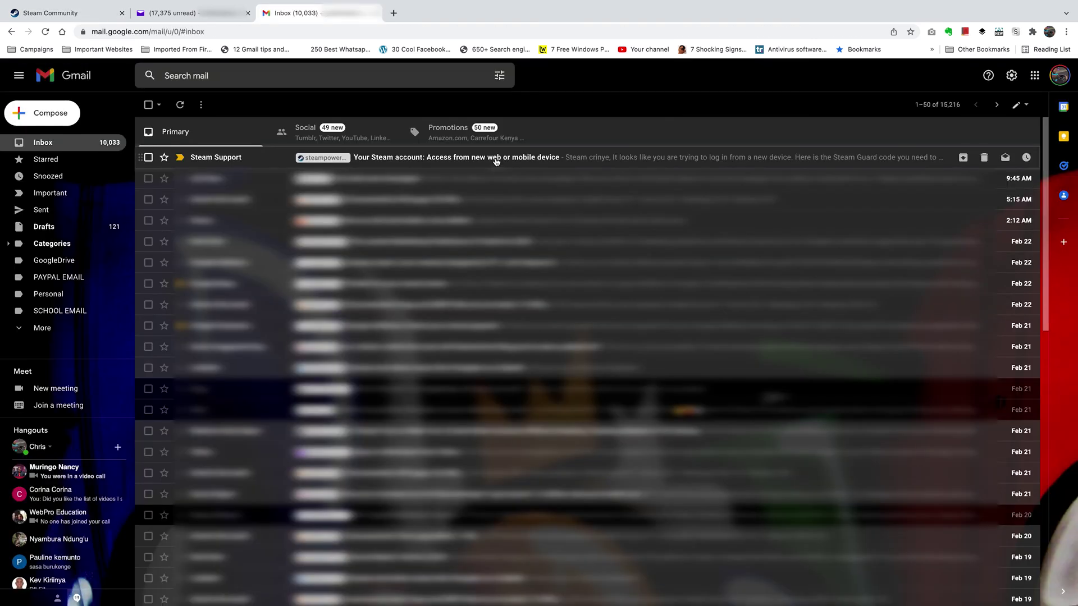
# - Copy the Steam Guard code from the Steam Support new-device email in Gmail
pyautogui.click(496, 161)
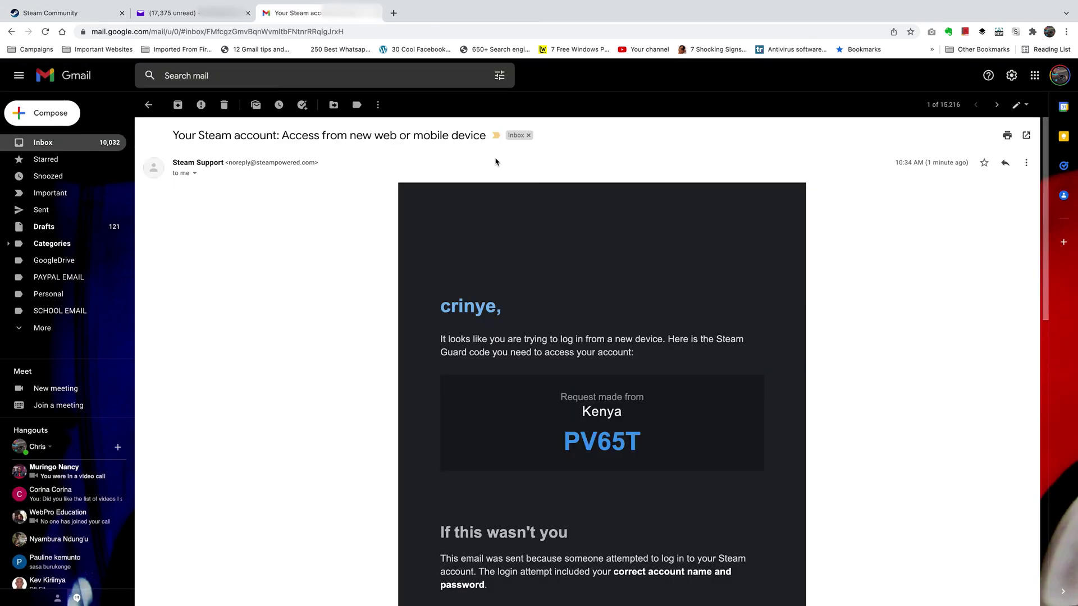
pyautogui.scroll(-1, 561, 336)
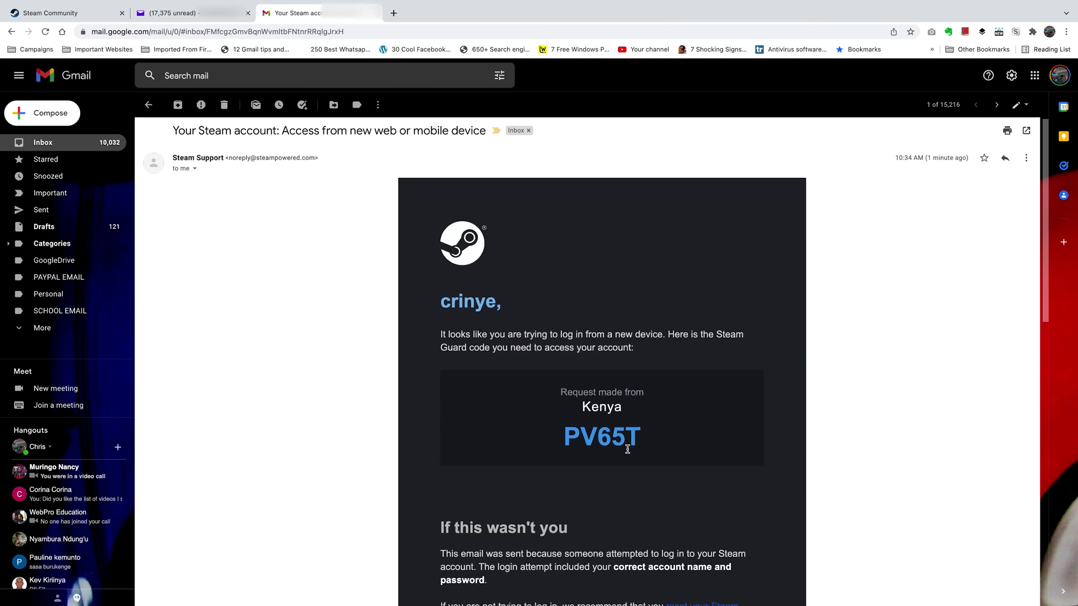
pyautogui.moveTo(640, 442); pyautogui.dragTo(556, 442)
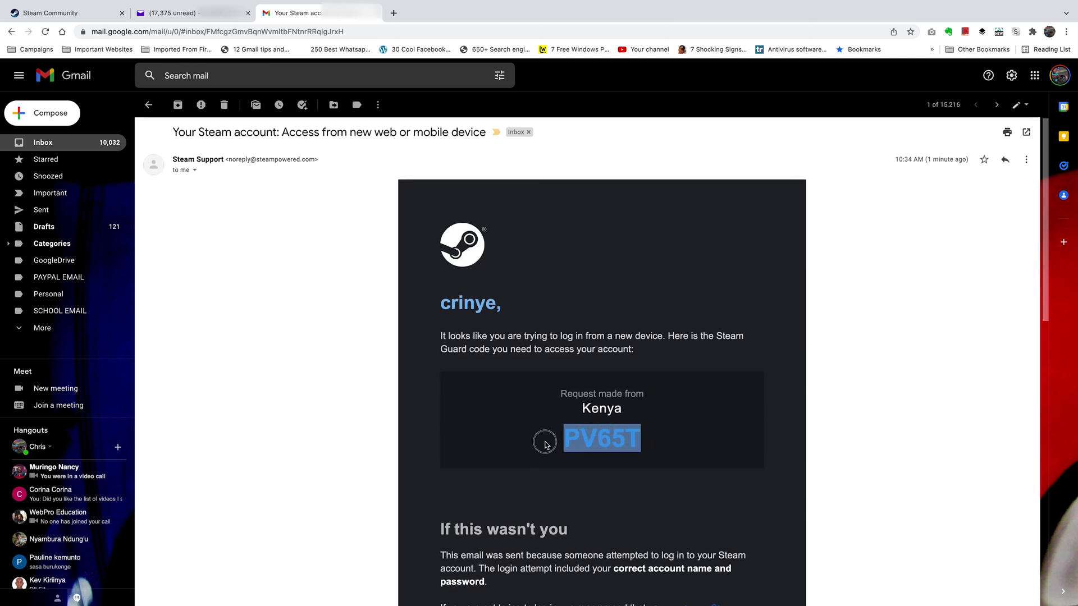
pyautogui.rightClick(586, 441)
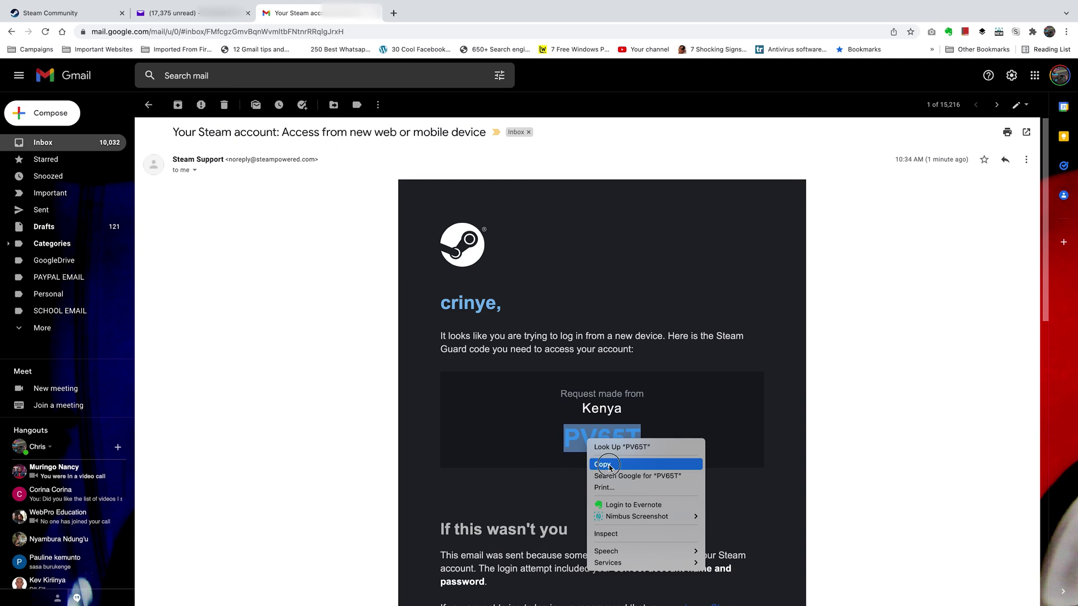
pyautogui.click(604, 463)
pyautogui.click(33, 12)
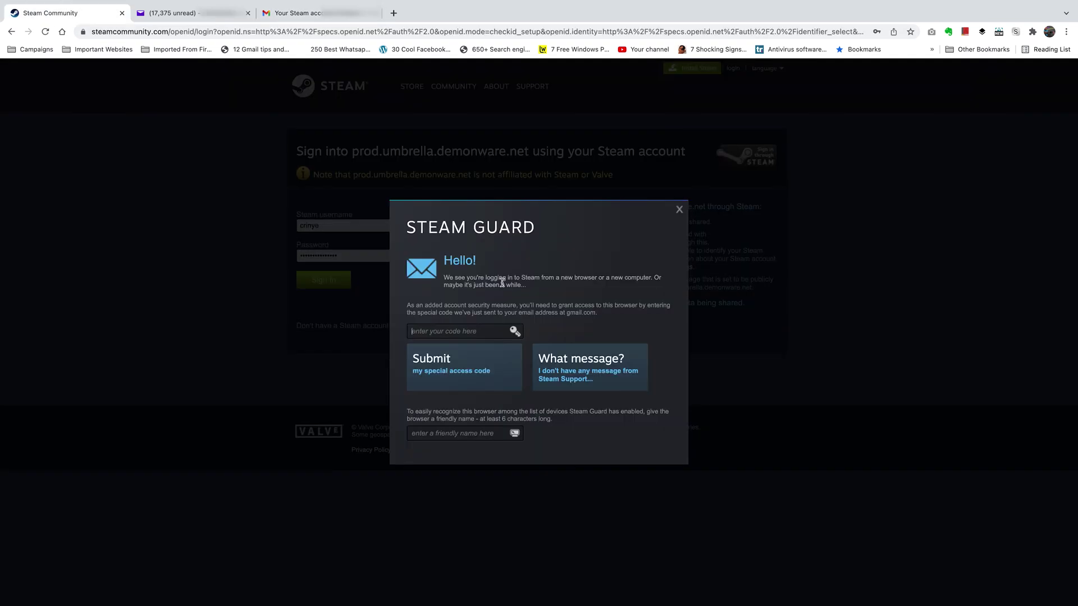
# - Paste and submit the Steam Guard code, then proceed to Steam
pyautogui.rightClick(443, 336)
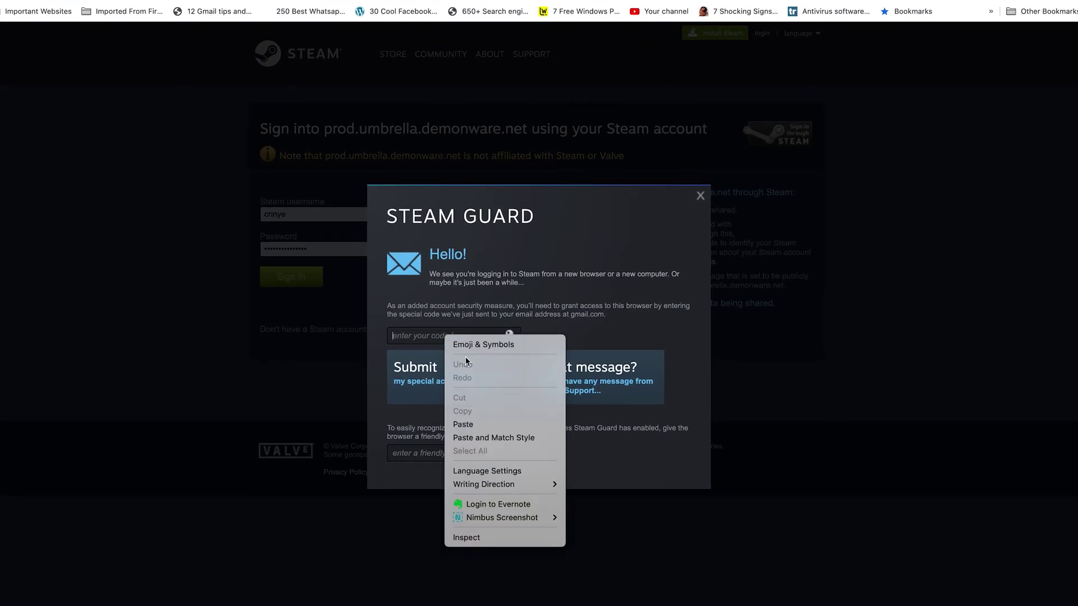
pyautogui.click(466, 423)
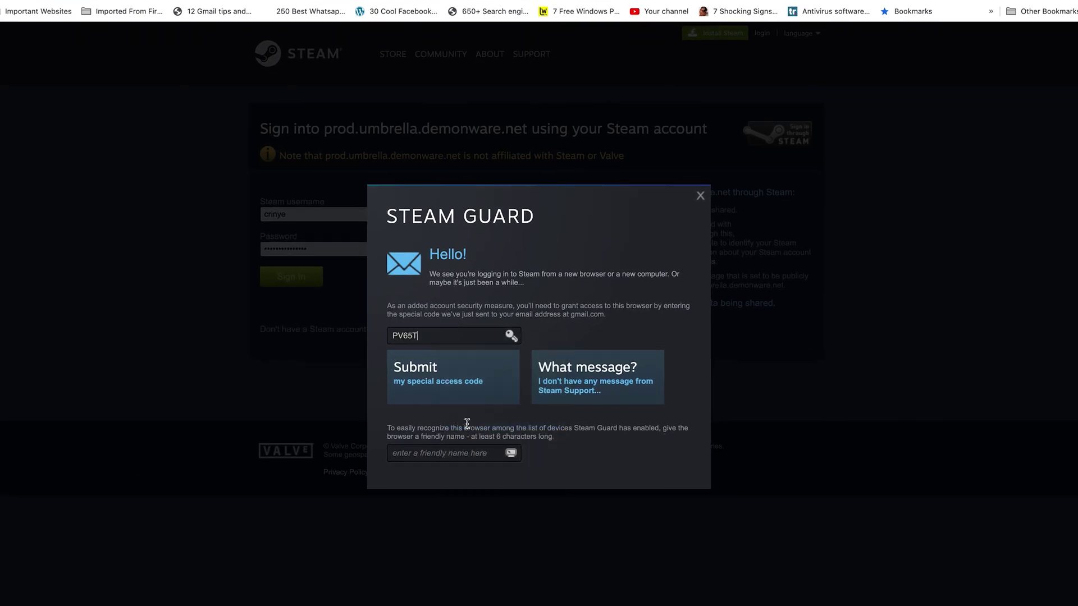
pyautogui.click(433, 373)
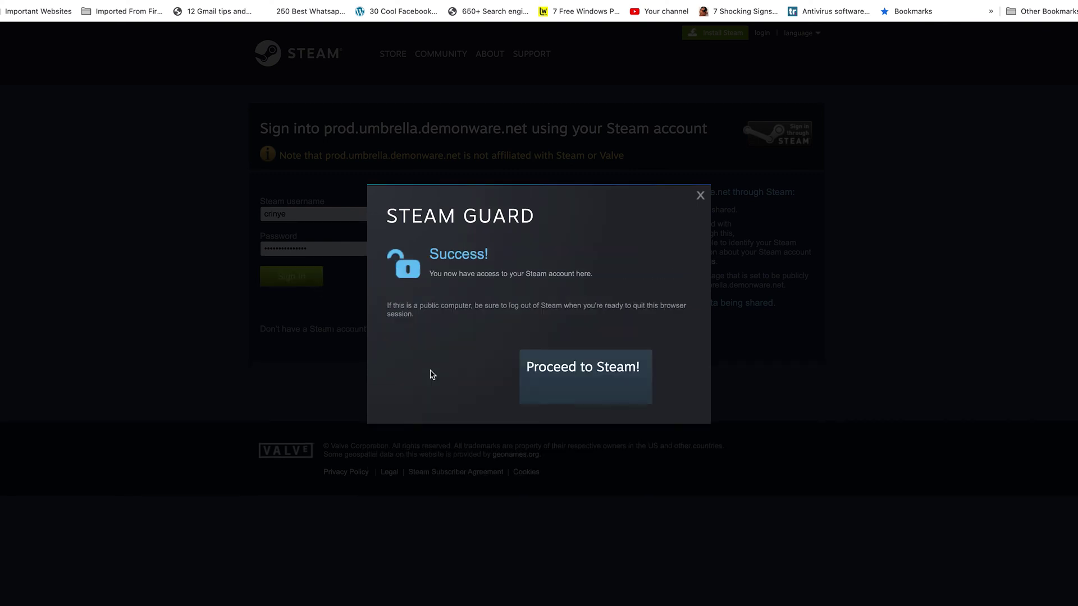
pyautogui.click(580, 373)
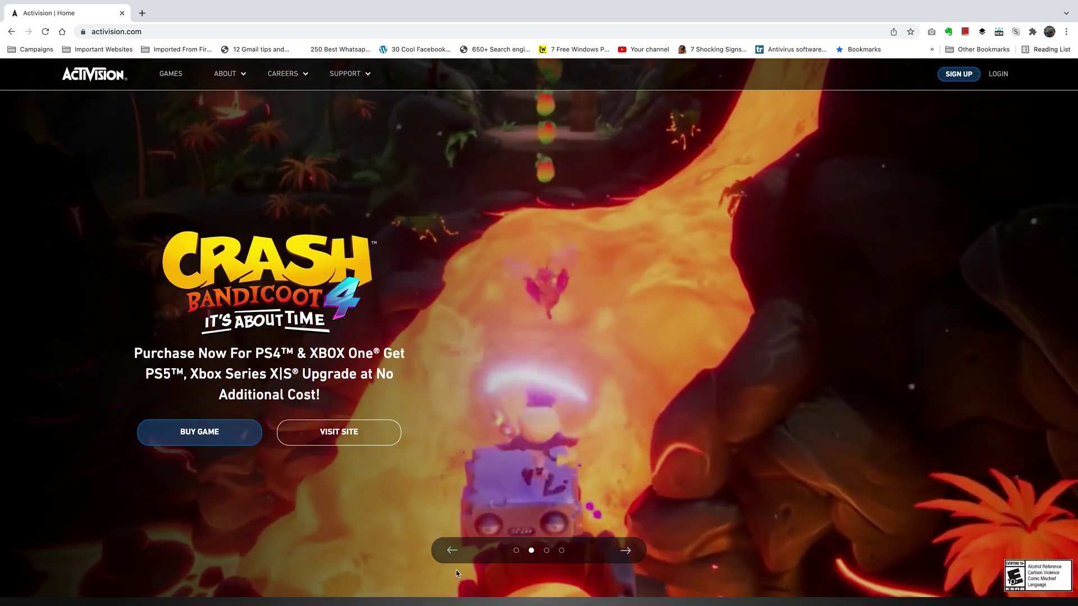
# - Show the Call of Duty Vanguard Warzone slide on the Activision home page carousel
pyautogui.click(516, 550)
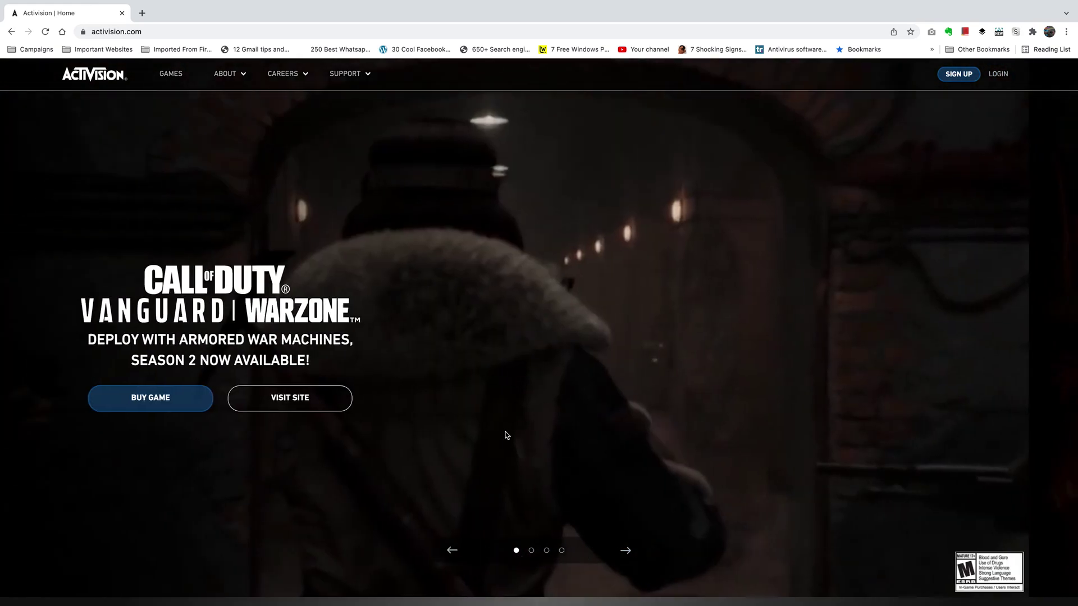